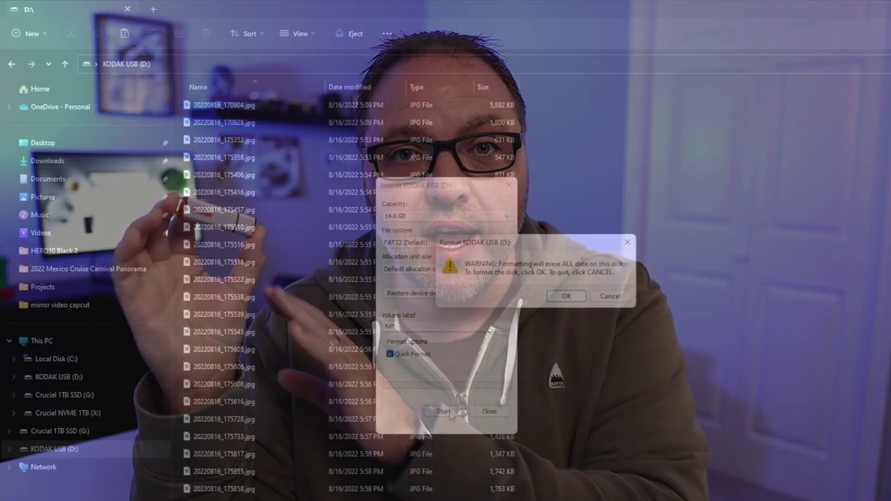
Dismiss the leftover drive window so only the desktop remains.
{"action": "left_click", "coordinate": [566, 296]}
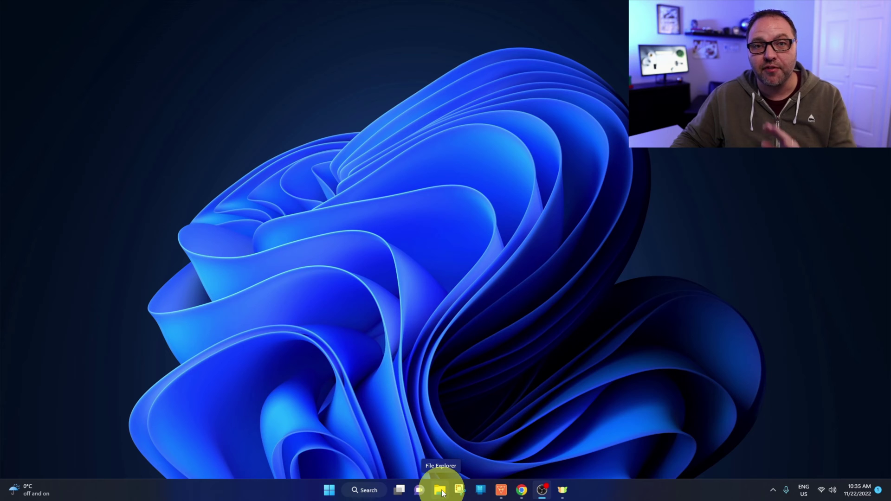
Launch File Explorer from the Start button's quick-link menu, landing on Home.
{"action": "right_click", "coordinate": [330, 492]}
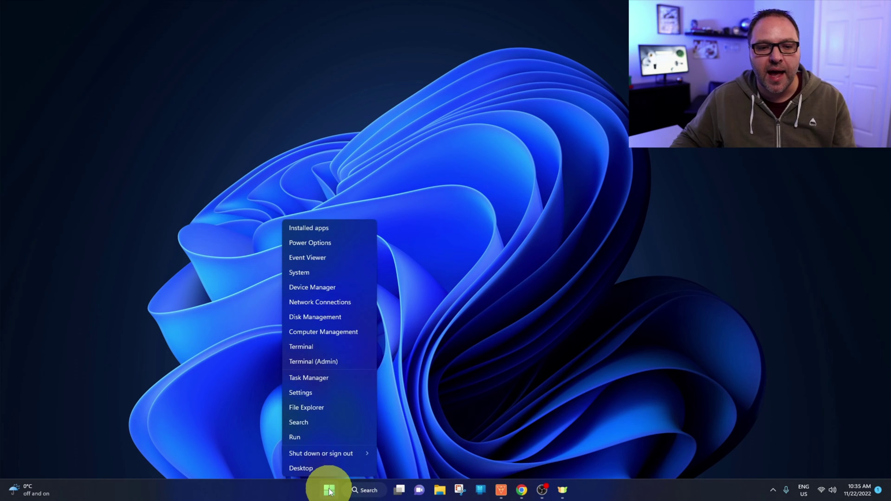
{"action": "left_click", "coordinate": [320, 409]}
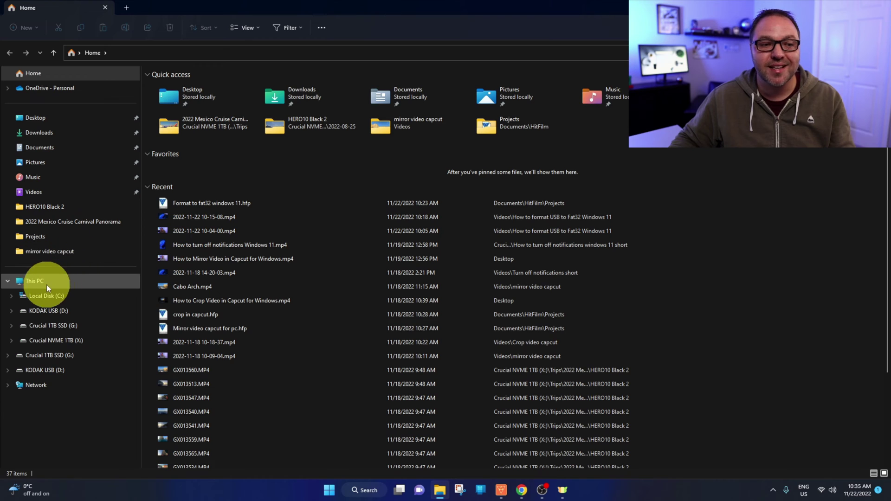
{"action": "left_click", "coordinate": [8, 281]}
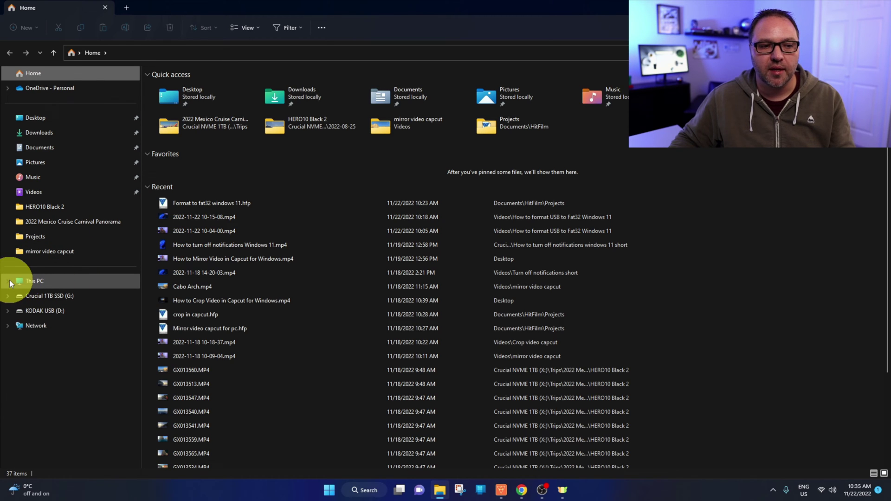
{"action": "left_click", "coordinate": [8, 284]}
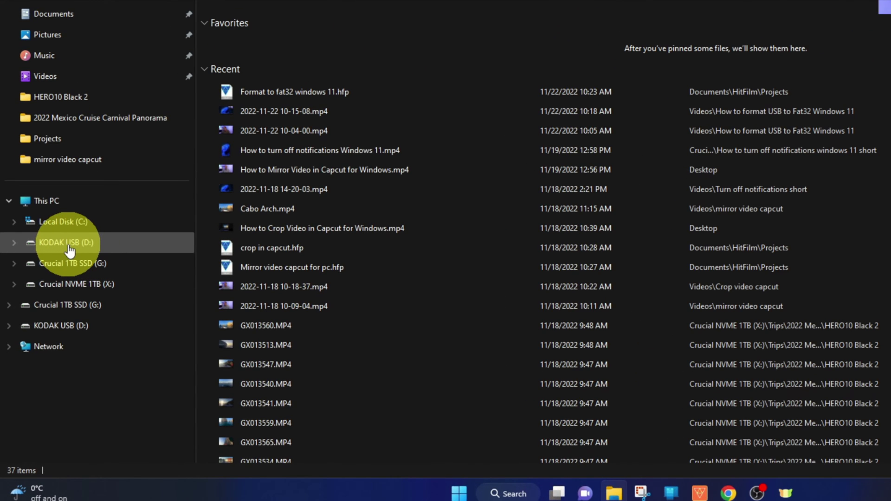
Bring up the Format dialog for KODAK USB (D:) from the navigation pane.
{"action": "right_click", "coordinate": [70, 251]}
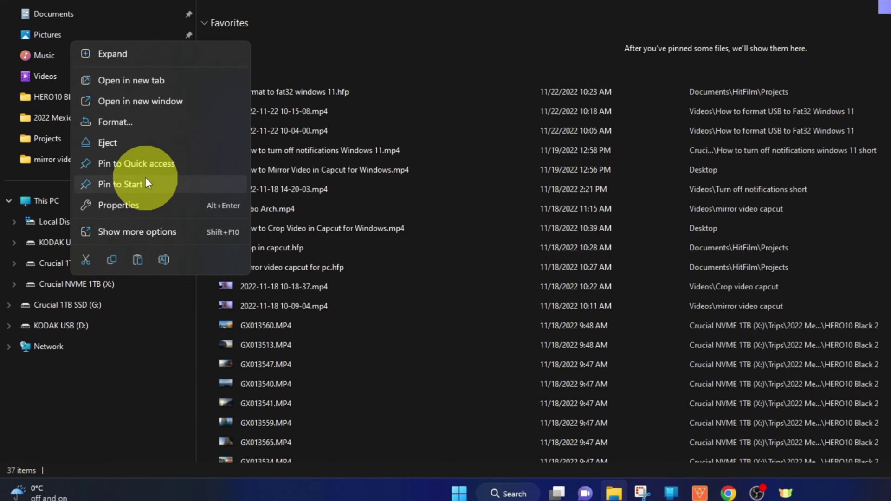
{"action": "left_click", "coordinate": [121, 124]}
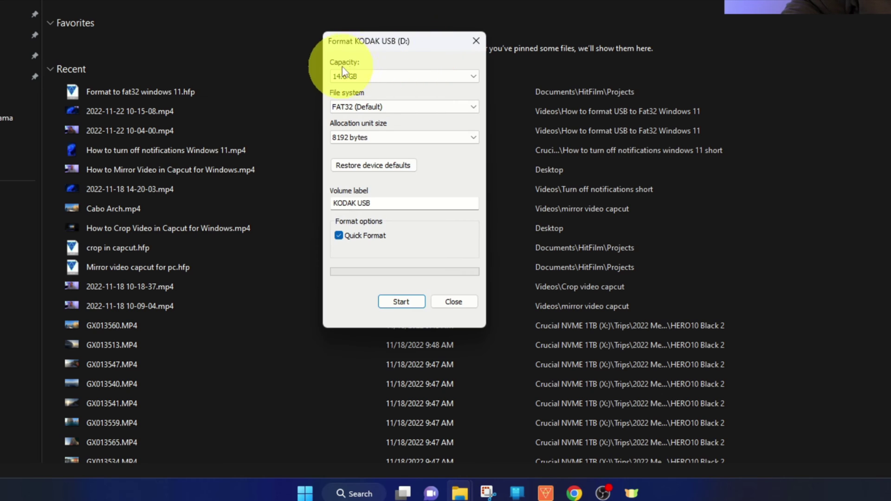
Keep FAT32 (Default) as the file system and choose Default allocation size.
{"action": "left_click", "coordinate": [414, 78]}
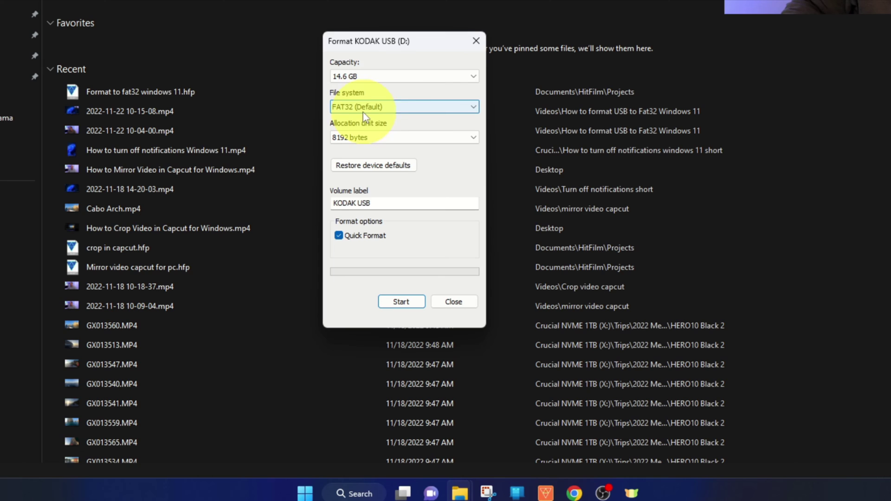
{"action": "left_click", "coordinate": [406, 110]}
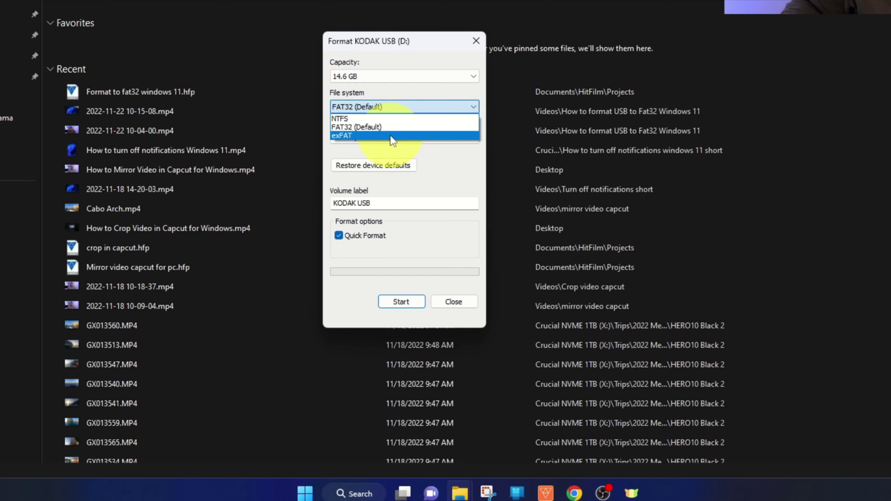
{"action": "left_click", "coordinate": [391, 128]}
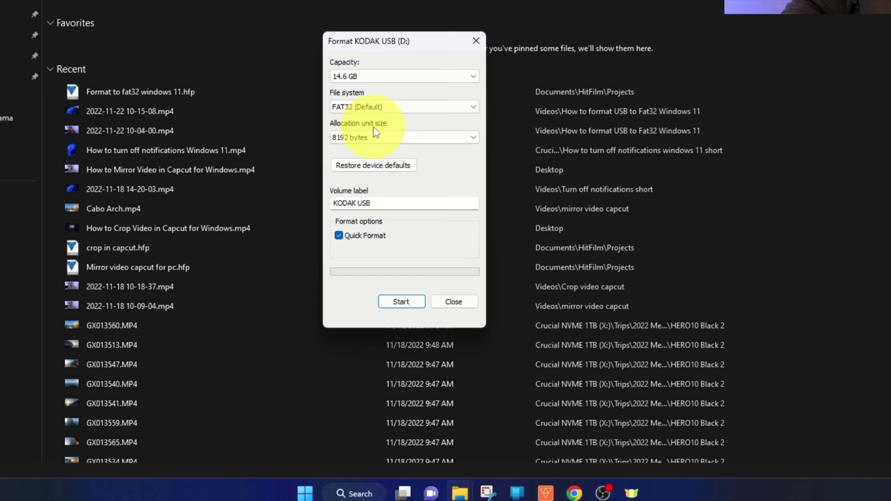
{"action": "left_click", "coordinate": [394, 140]}
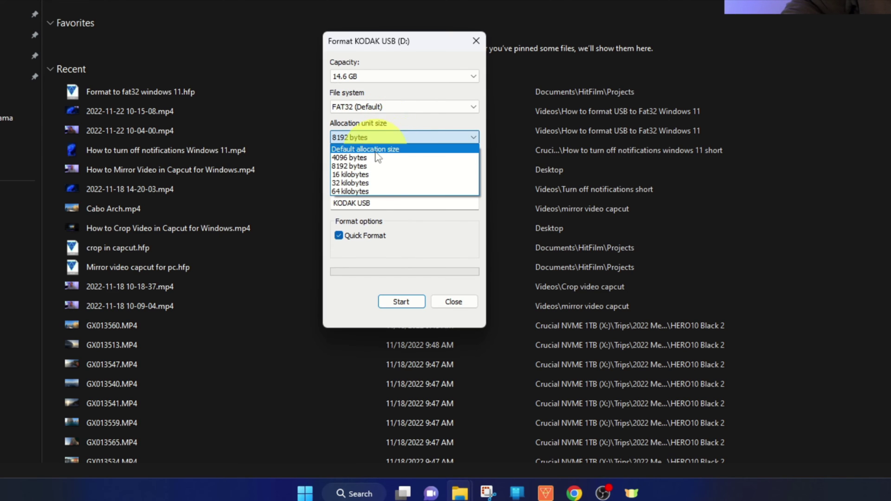
{"action": "left_click", "coordinate": [379, 150]}
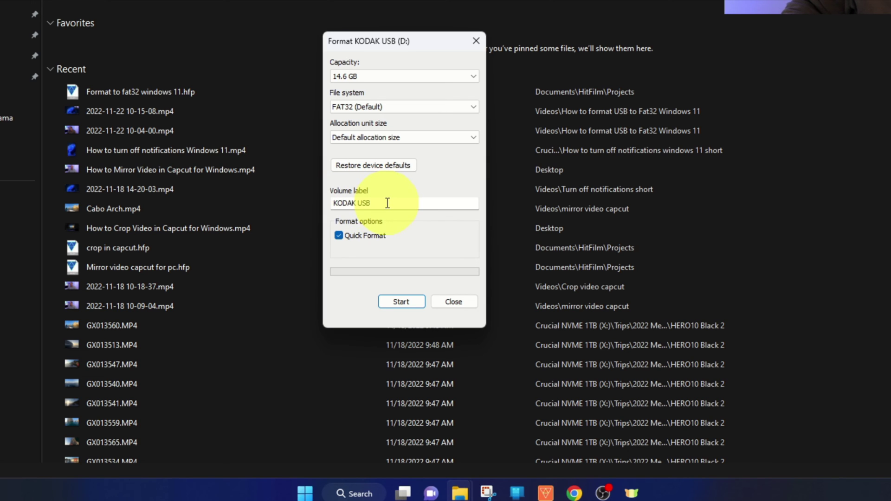
Set the volume label to Ken with Quick Format on and start the format.
{"action": "left_click_drag", "start_coordinate": [391, 202], "coordinate": [323, 210]}
{"action": "type", "text": "Ken"}
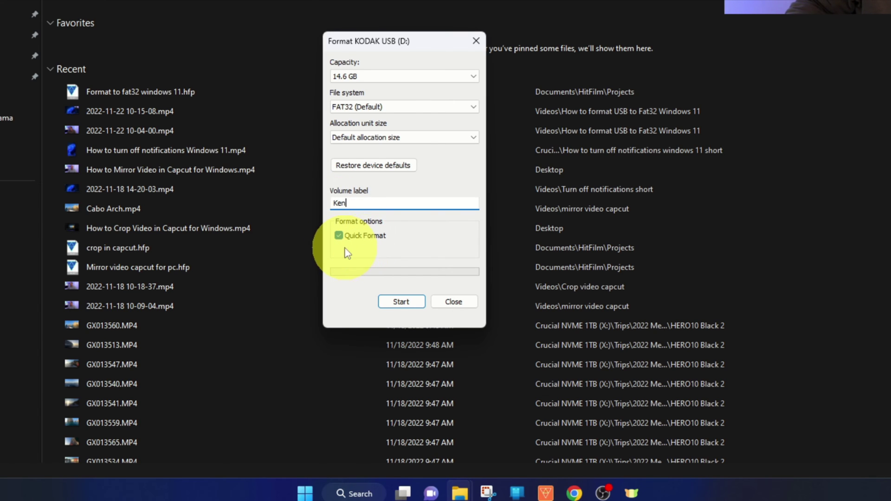
{"action": "left_click", "coordinate": [340, 237]}
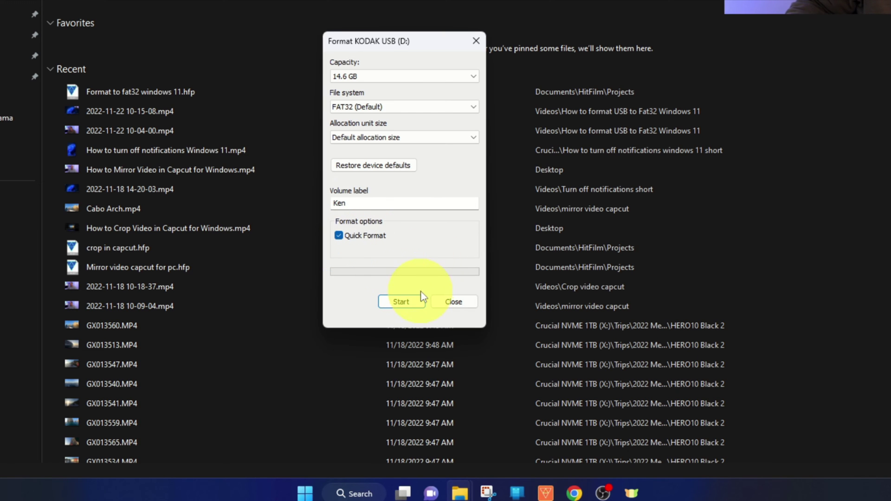
{"action": "left_click", "coordinate": [394, 305]}
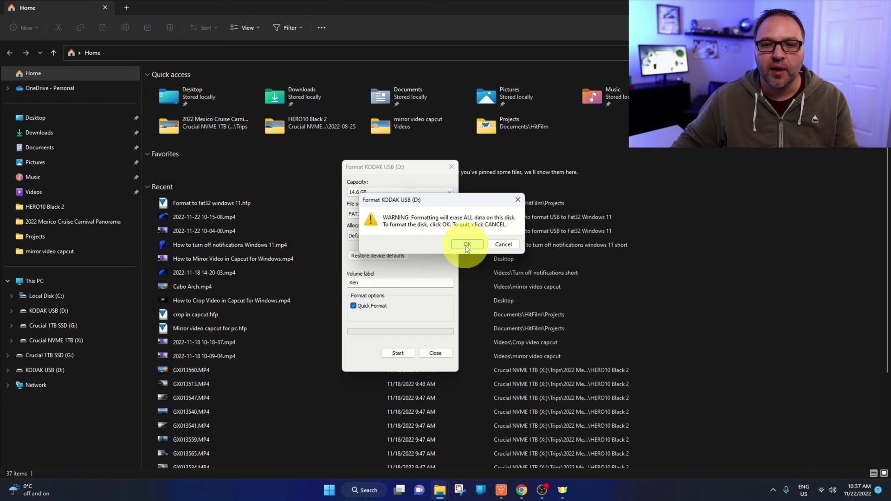
Confirm the erase, acknowledge Format Complete, and close the dialog and File Explorer, leaving KEN (D:).
{"action": "left_click", "coordinate": [465, 245]}
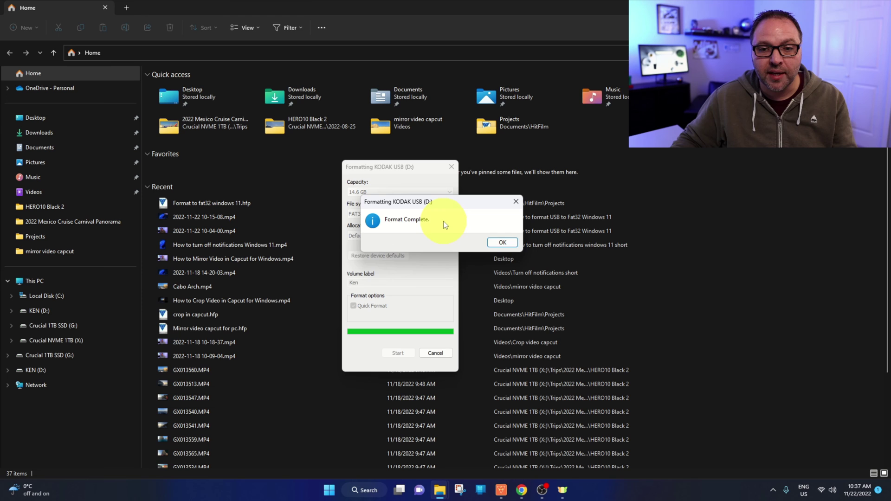
{"action": "left_click", "coordinate": [502, 243]}
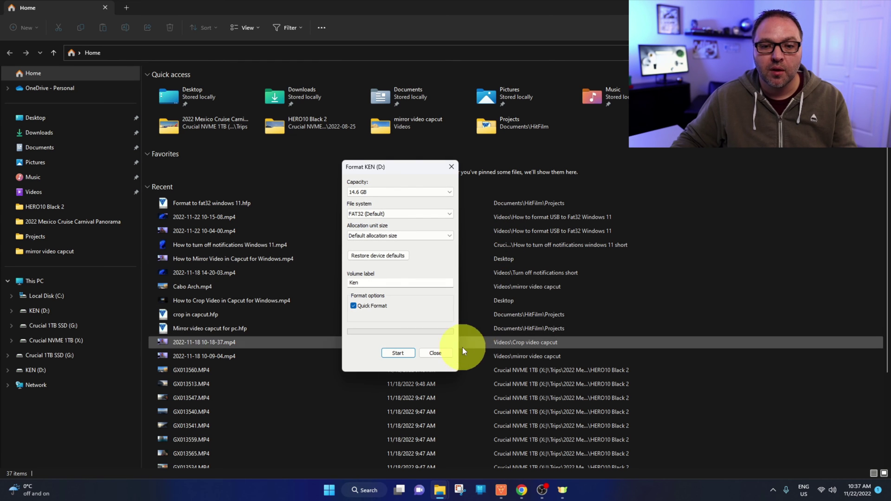
{"action": "left_click", "coordinate": [441, 355]}
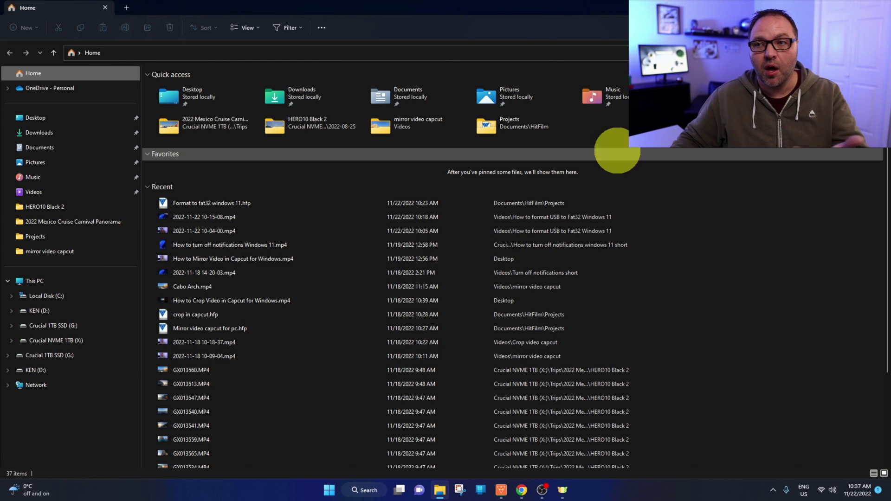
{"action": "left_click", "coordinate": [874, 8]}
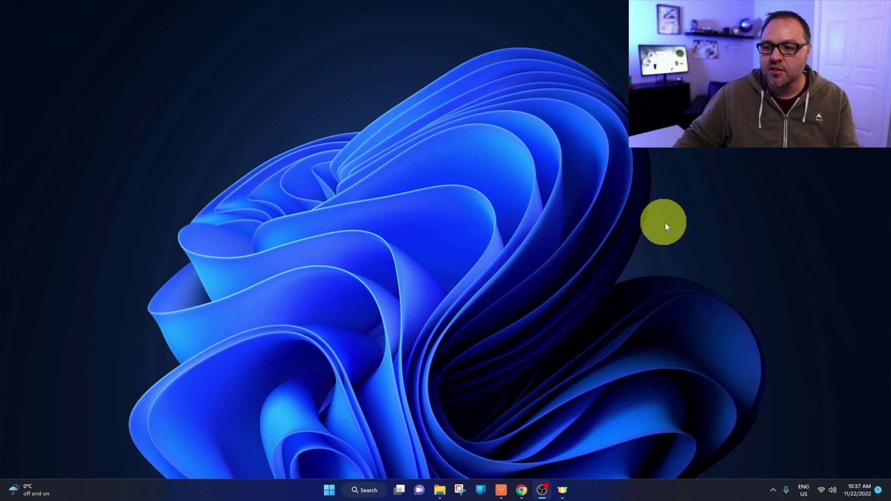
Eject USB Flash Drive KEN (D:) via Safely Remove Hardware in the system tray.
{"action": "left_click", "coordinate": [775, 492]}
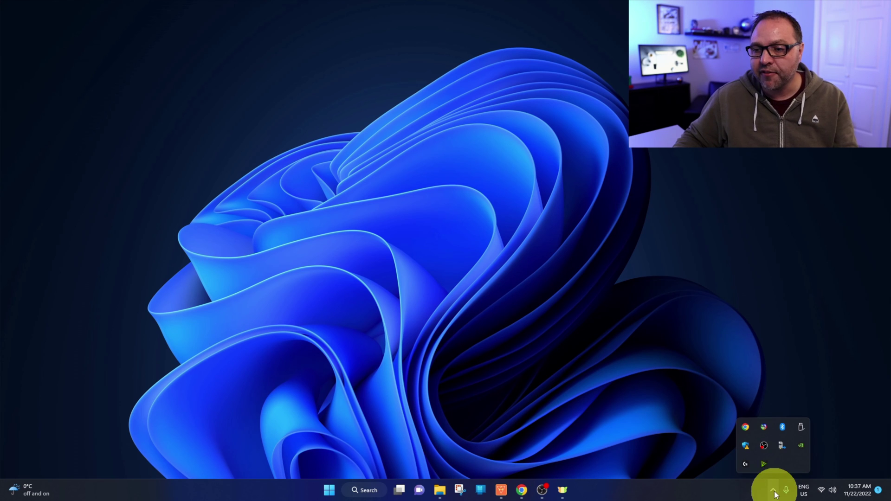
{"action": "left_click", "coordinate": [802, 430]}
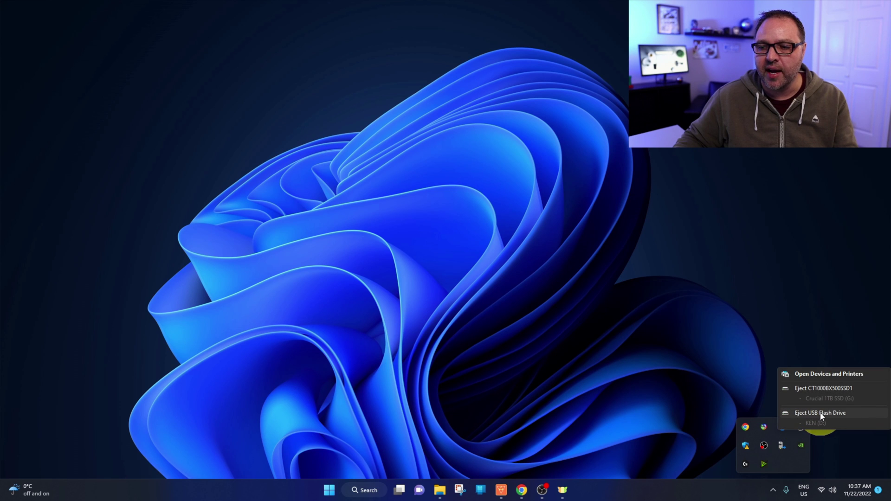
{"action": "left_click", "coordinate": [830, 415]}
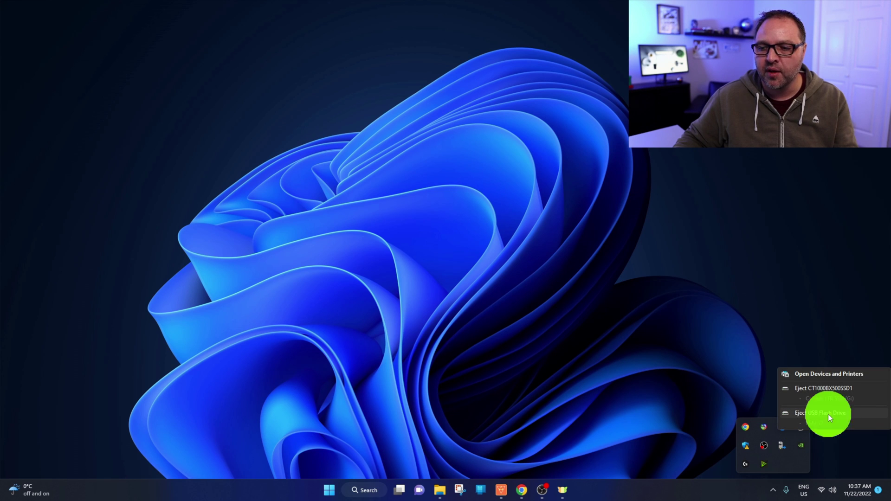